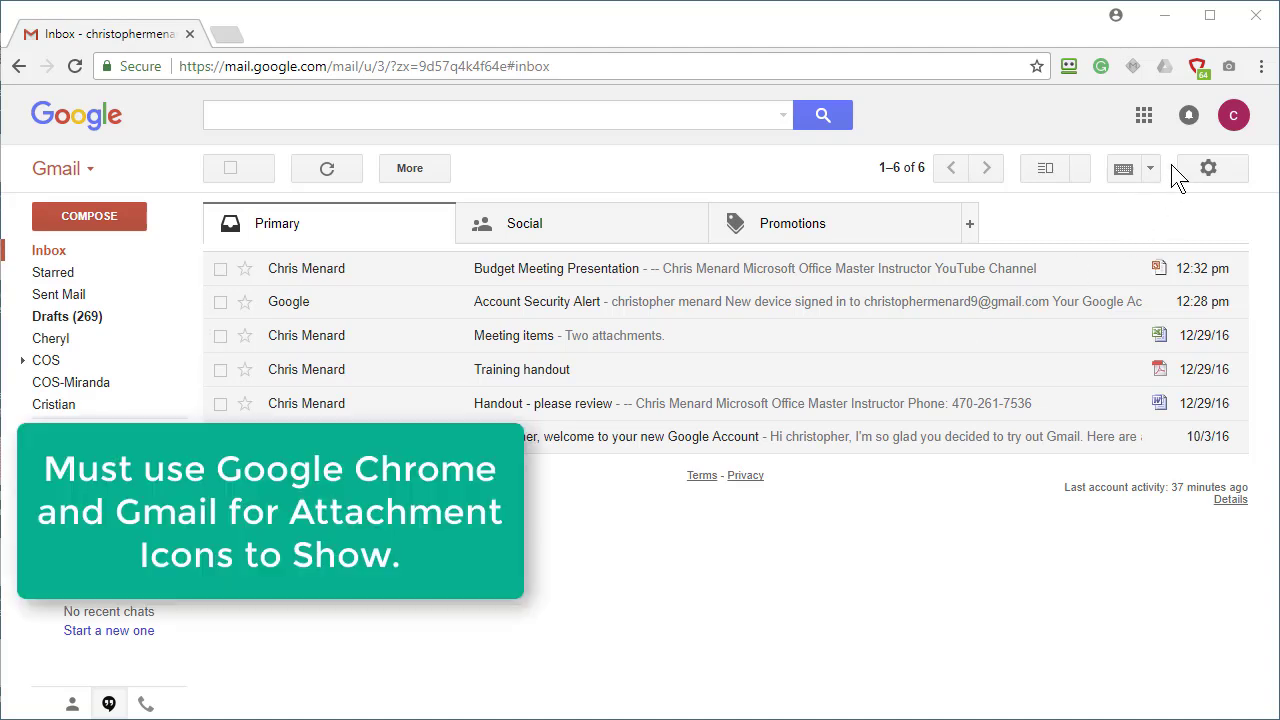
Open Chrome's Extensions page through More tools to view the Attachment Icons for Gmail 1.2 extension.
{"action": "left_click", "coordinate": [1261, 70]}
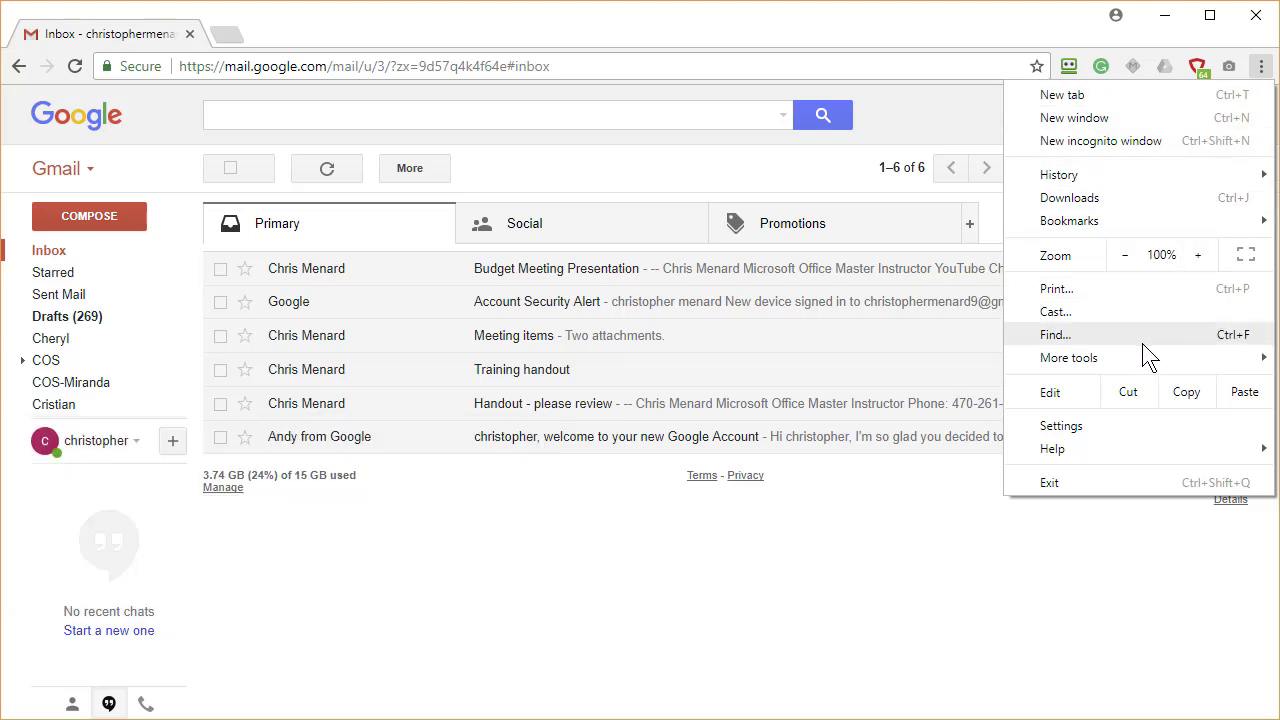
{"action": "mouse_move", "coordinate": [1143, 360]}
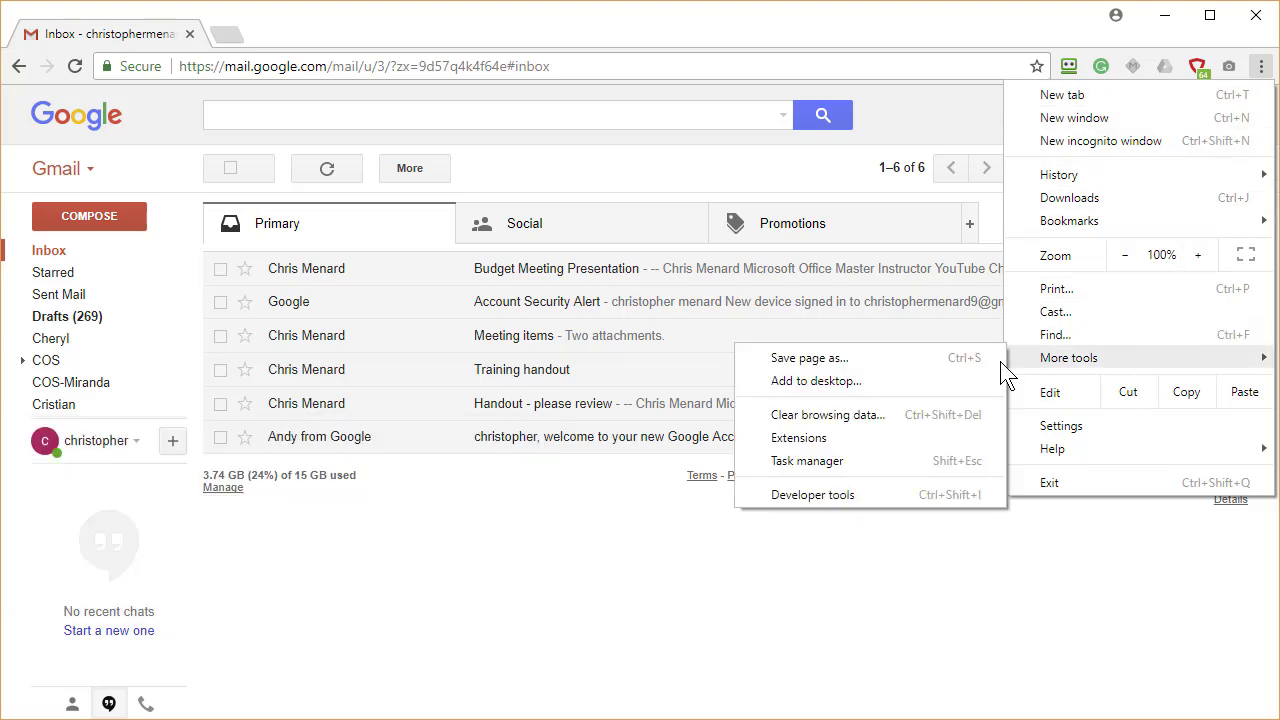
{"action": "left_click", "coordinate": [815, 445]}
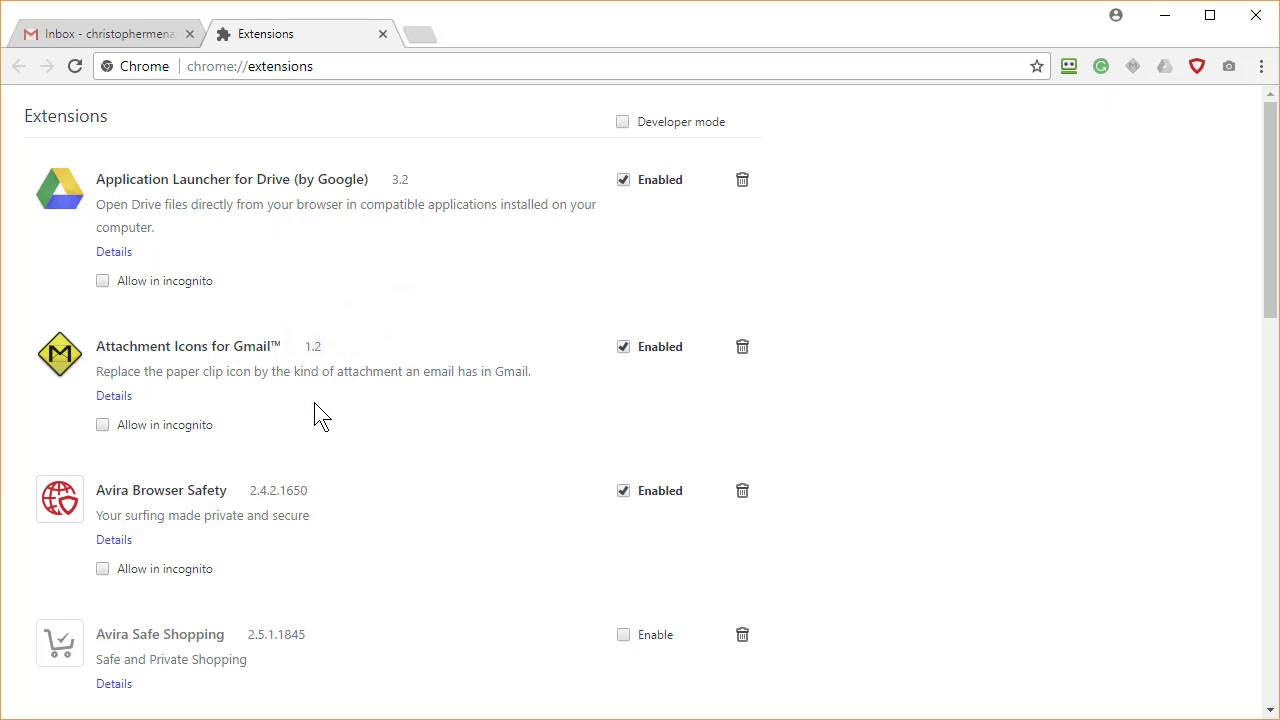
{"action": "left_click", "coordinate": [423, 34]}
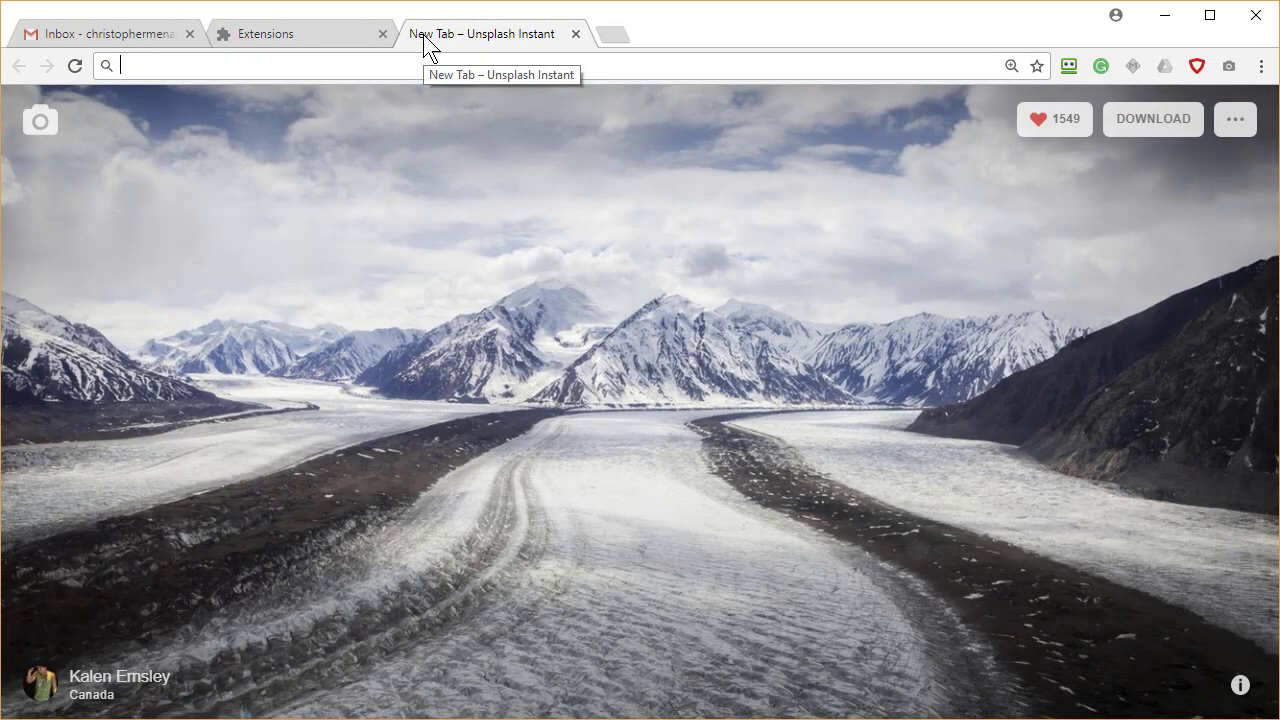
{"action": "type", "text": "atta"}
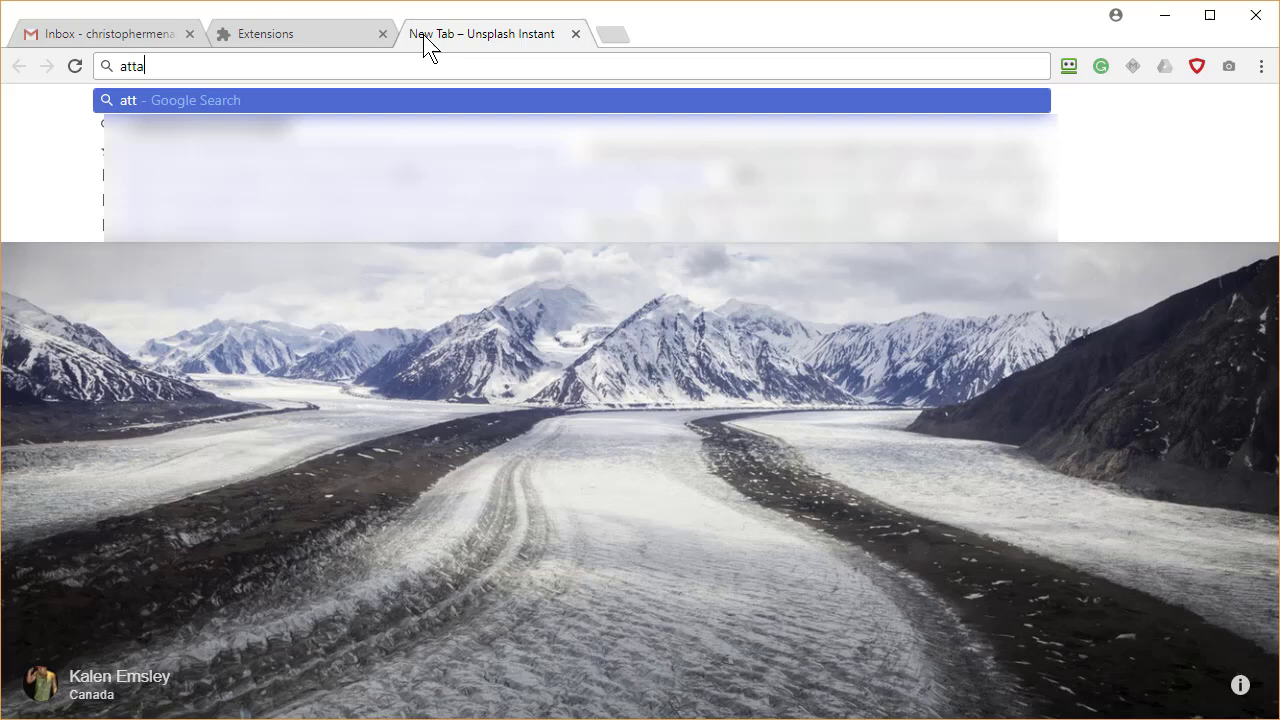
{"action": "type", "text": "ch"}
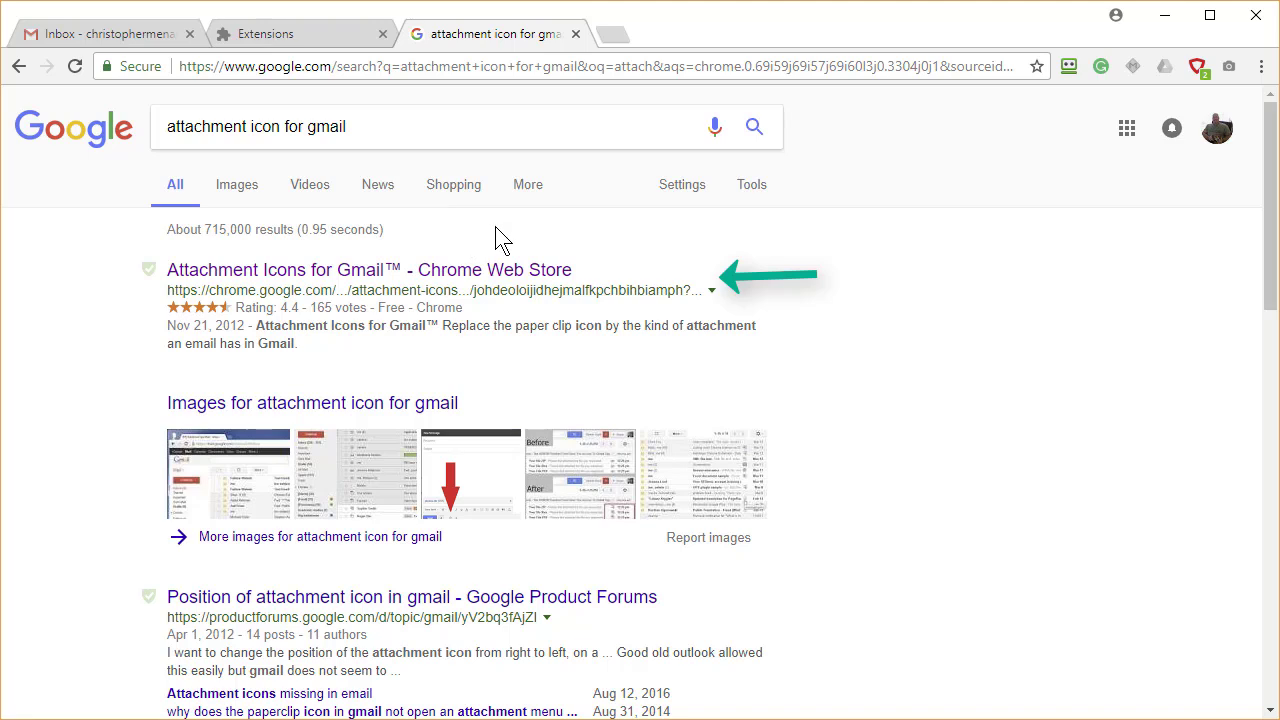
{"action": "left_click", "coordinate": [575, 34]}
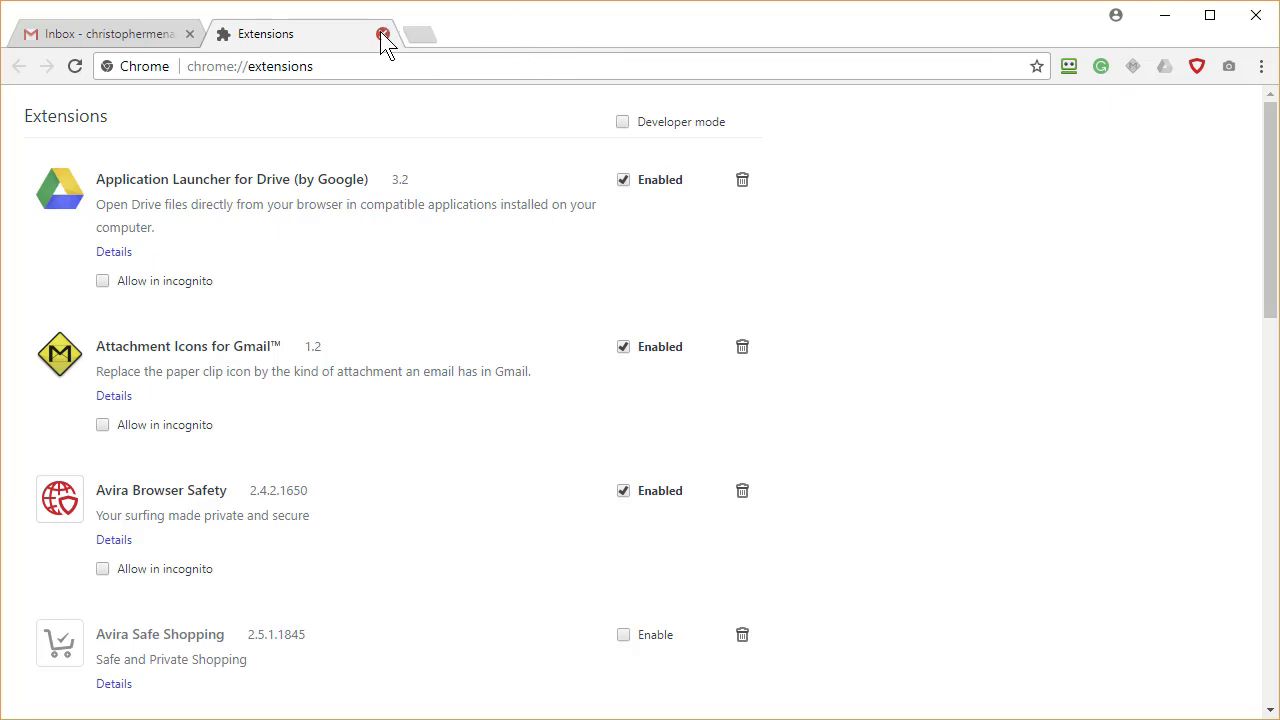
Dismiss the Chrome menu and close the Extensions tab, returning to the six-message Gmail inbox.
{"action": "left_click", "coordinate": [1261, 66]}
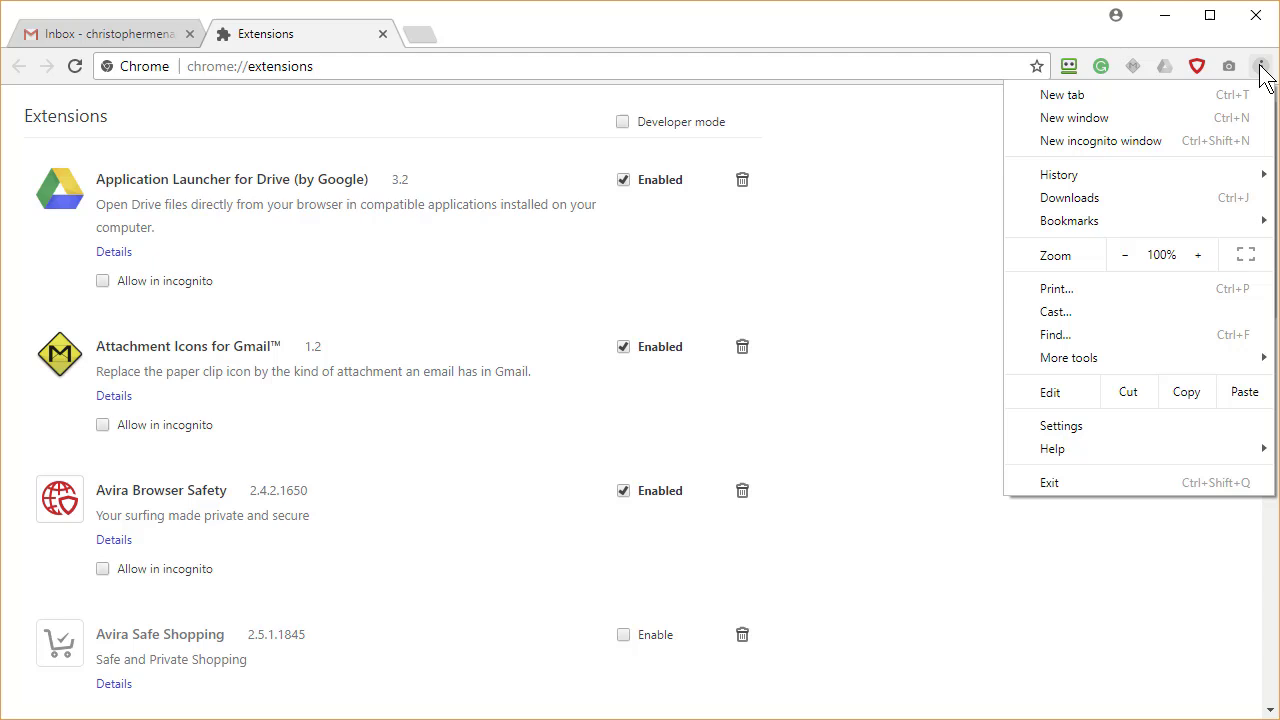
{"action": "mouse_move", "coordinate": [1112, 359]}
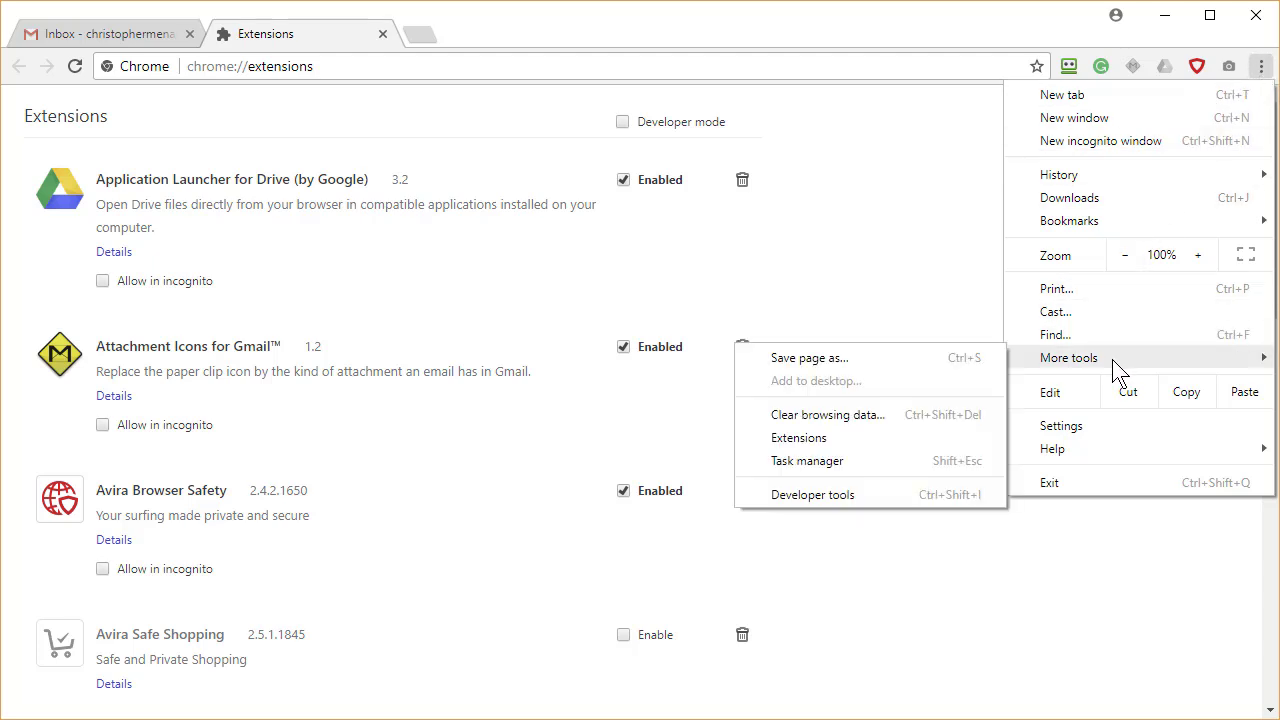
{"action": "left_click", "coordinate": [848, 308]}
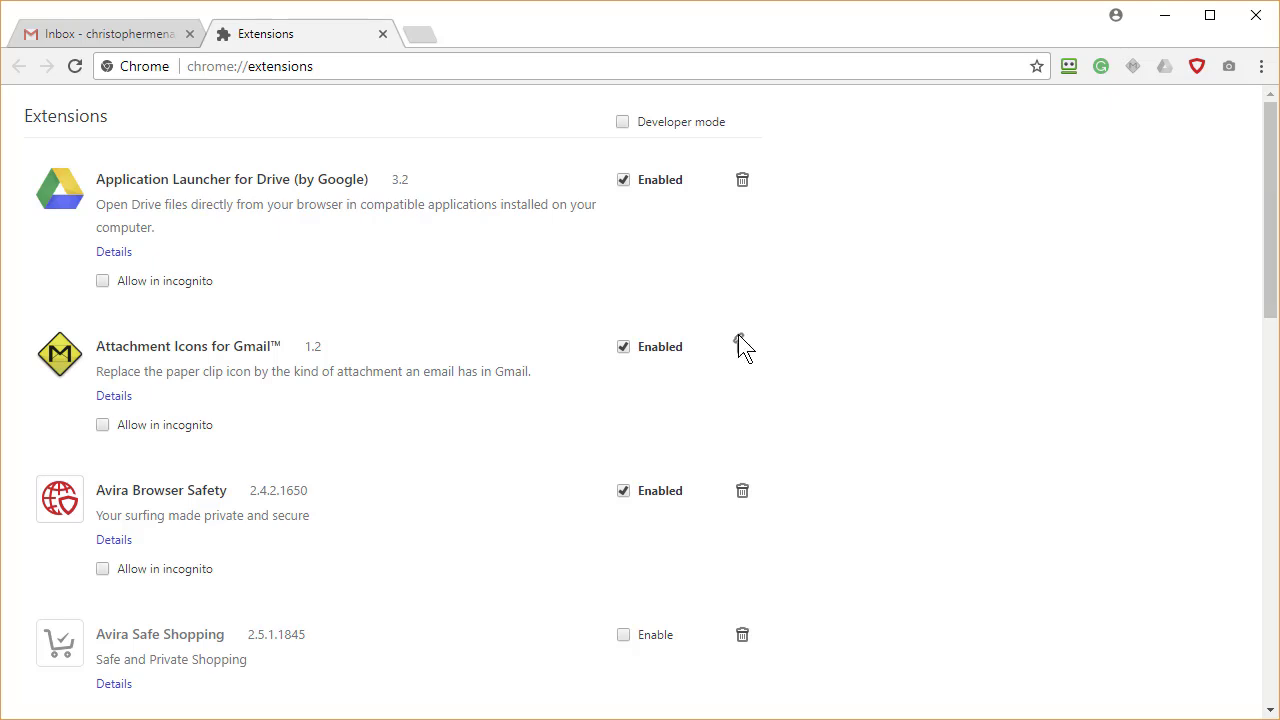
{"action": "left_click", "coordinate": [383, 34]}
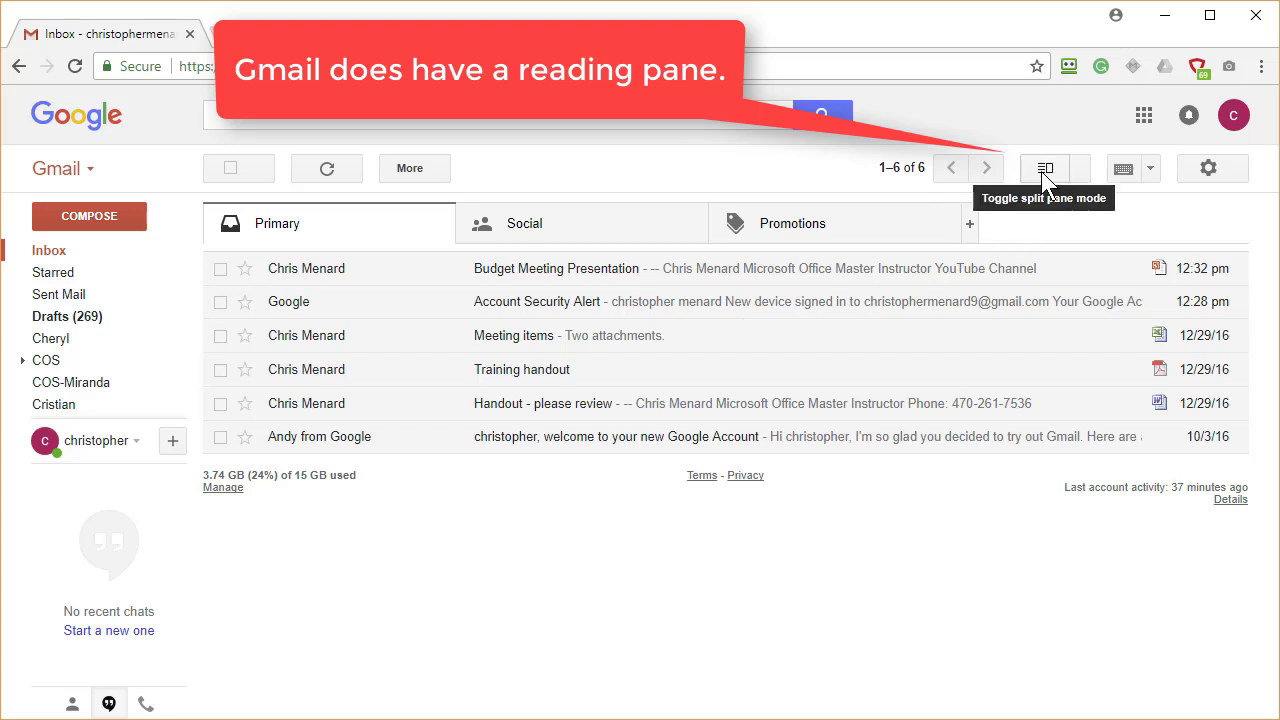
Switch to Vertical Split and read the Budget Meeting Presentation and Account Security Alert emails.
{"action": "left_click", "coordinate": [1079, 169]}
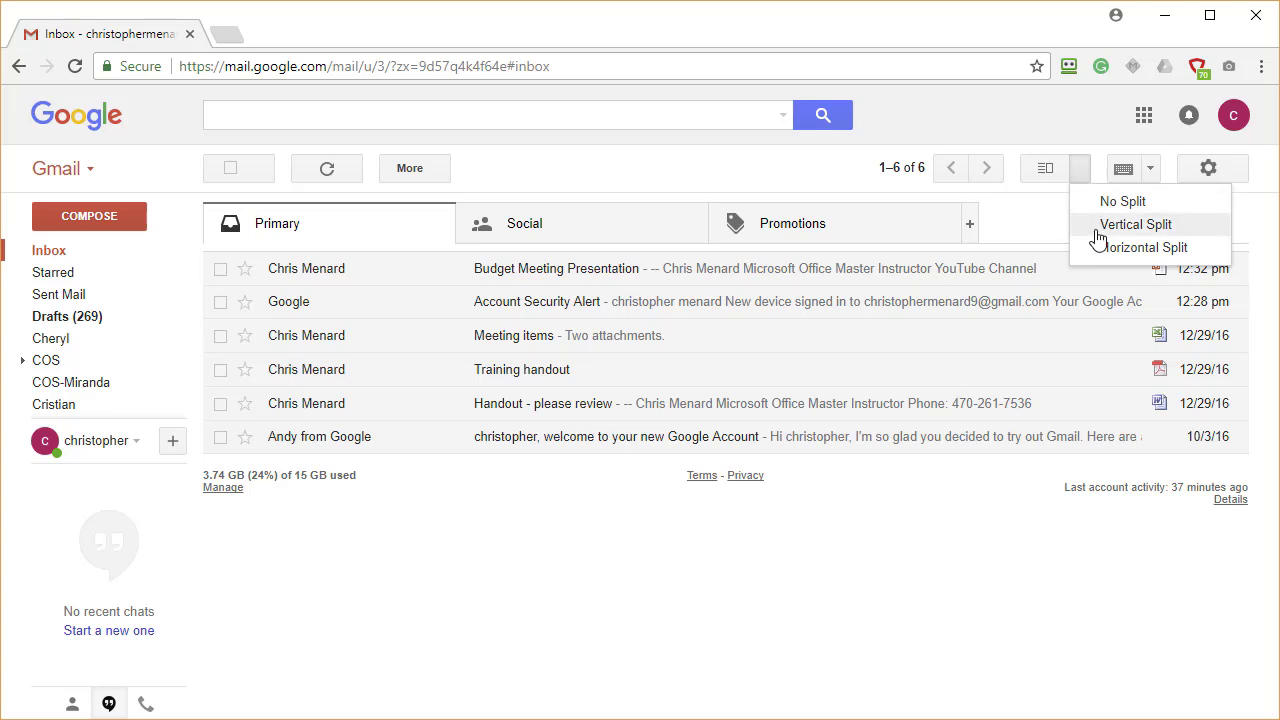
{"action": "left_click", "coordinate": [1048, 170]}
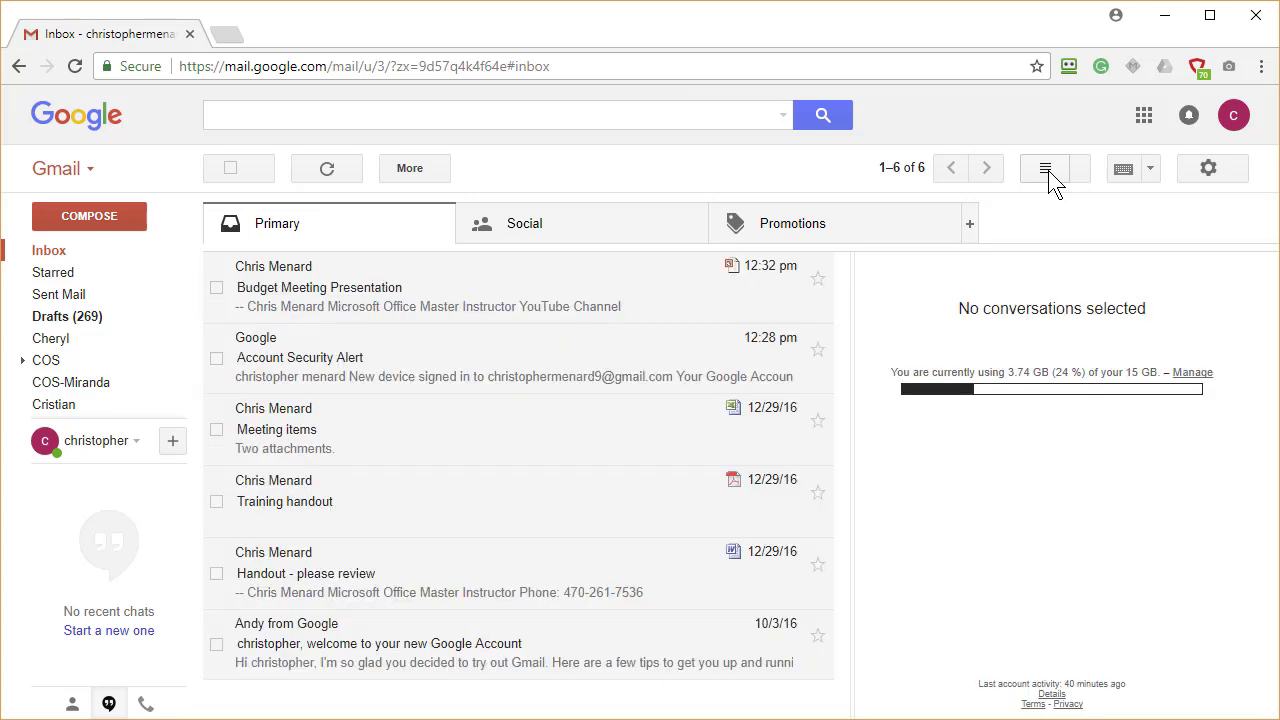
{"action": "left_click_drag", "start_coordinate": [406, 316], "coordinate": [400, 310]}
{"action": "left_click", "coordinate": [400, 310]}
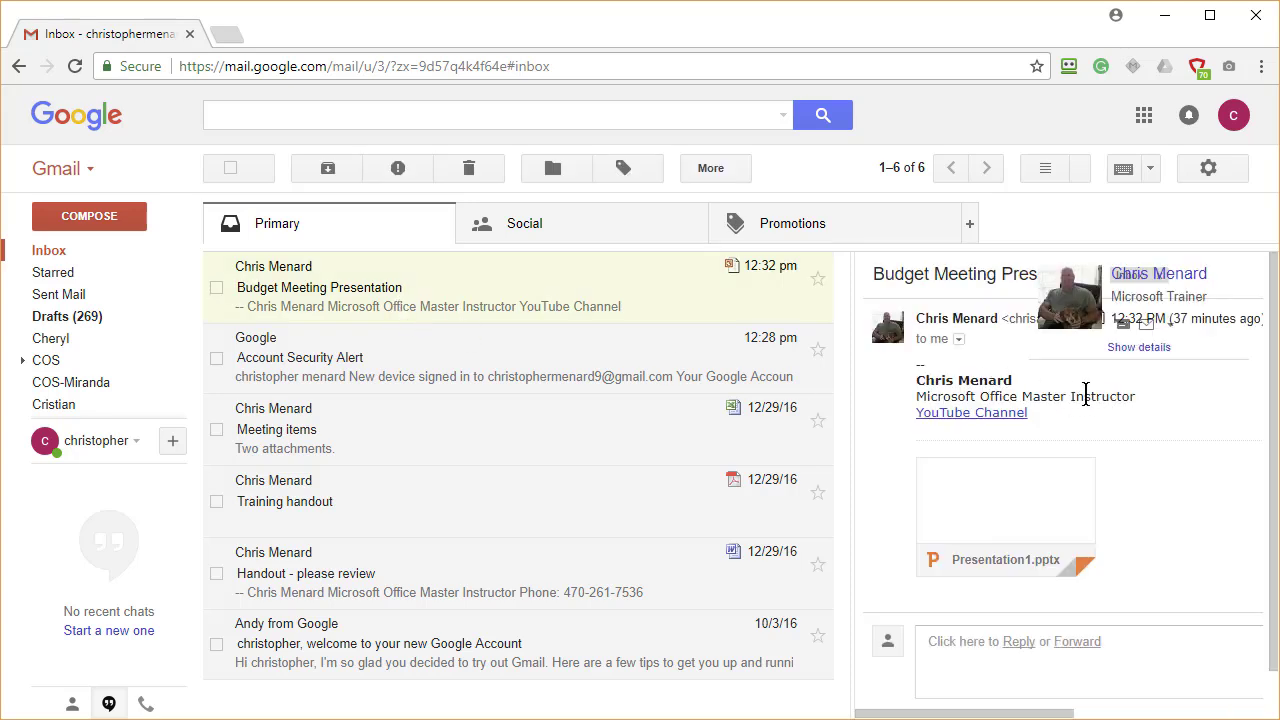
{"action": "left_click", "coordinate": [341, 370]}
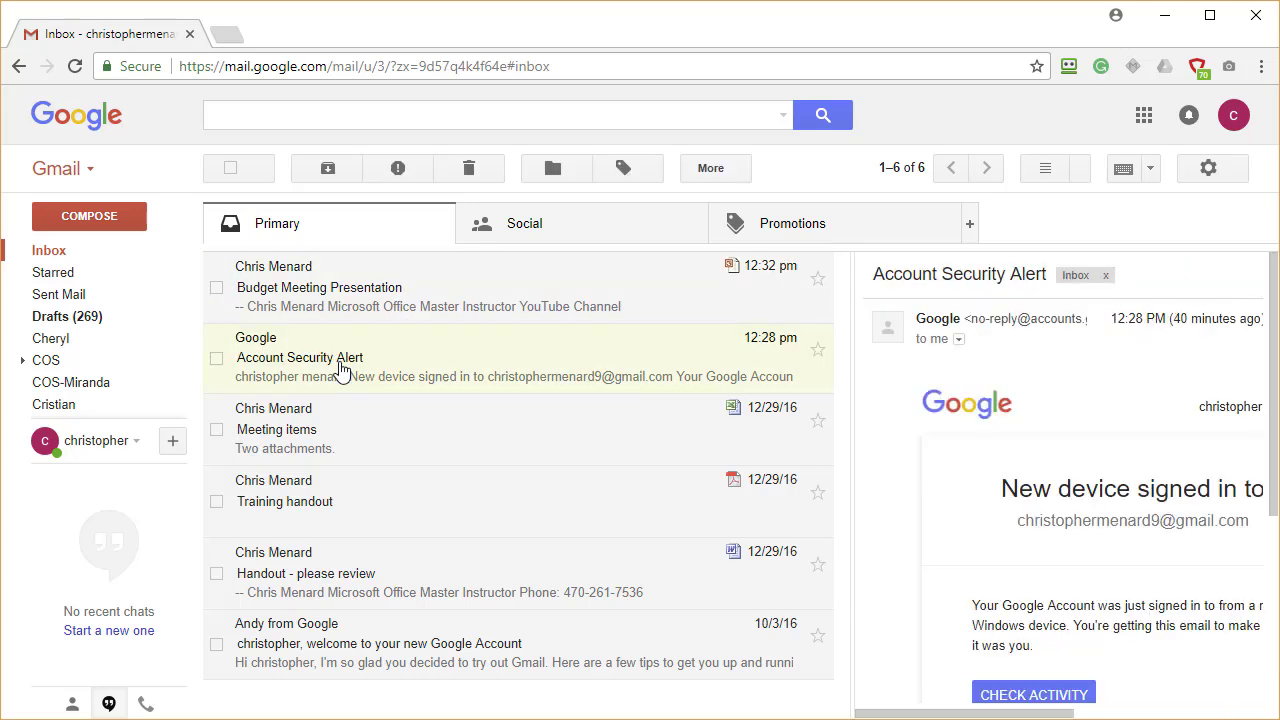
Switch to Horizontal Split, open Account Security Alert in the lower pane, then toggle the split off.
{"action": "left_click", "coordinate": [1081, 168]}
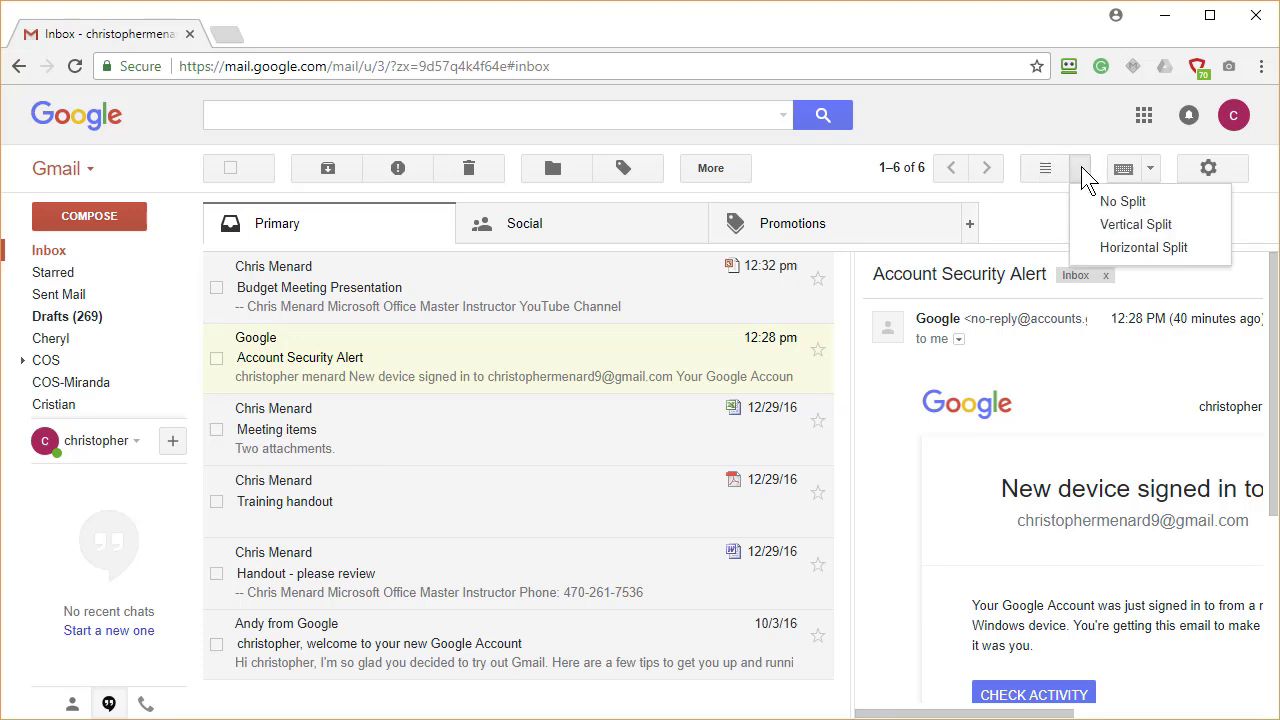
{"action": "left_click", "coordinate": [1125, 250]}
{"action": "left_click", "coordinate": [380, 310]}
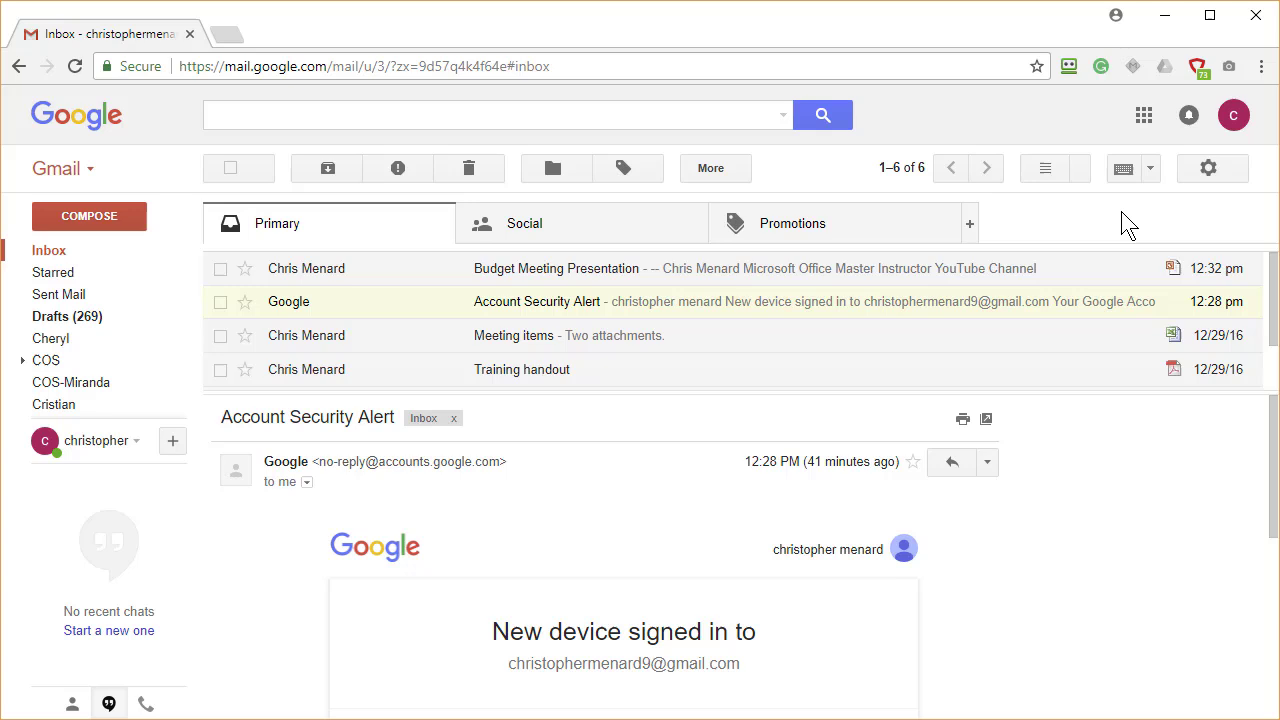
{"action": "left_click", "coordinate": [1078, 168]}
Return to the inbox without a reading pane and open Gmail's General settings from the gear.
{"action": "left_click", "coordinate": [1048, 166]}
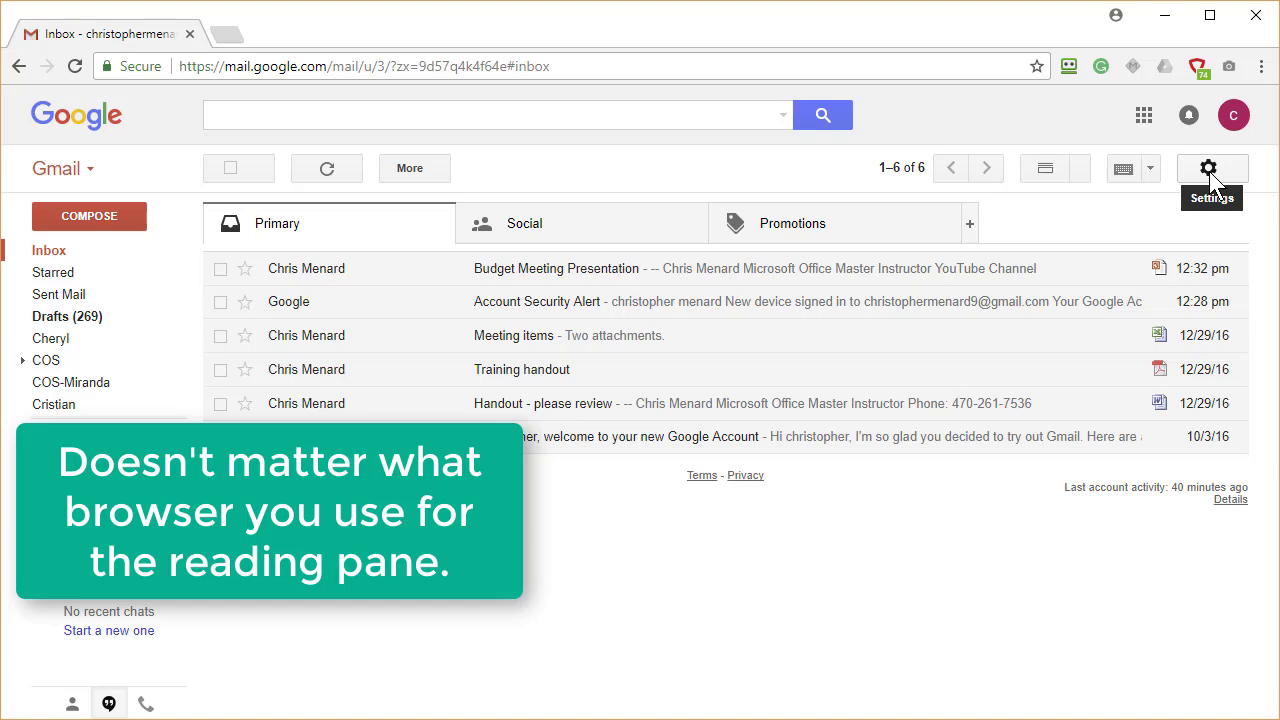
{"action": "left_click", "coordinate": [1209, 170]}
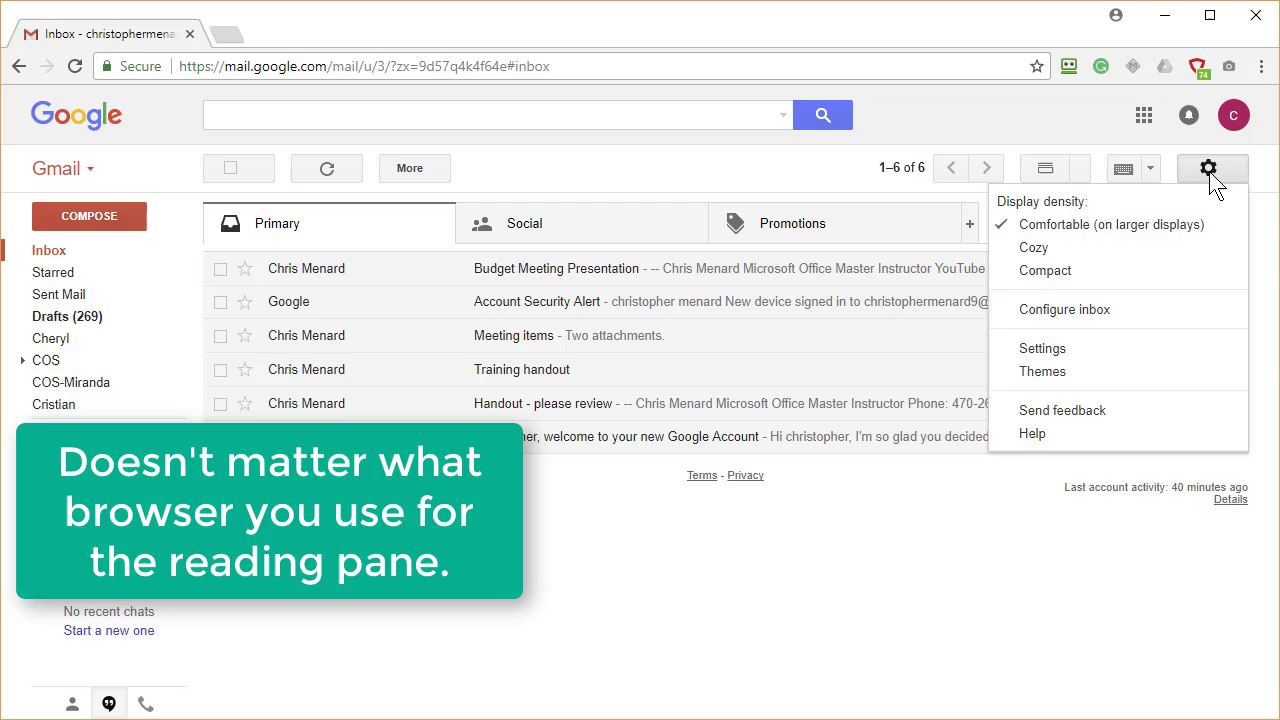
{"action": "left_click", "coordinate": [1043, 349]}
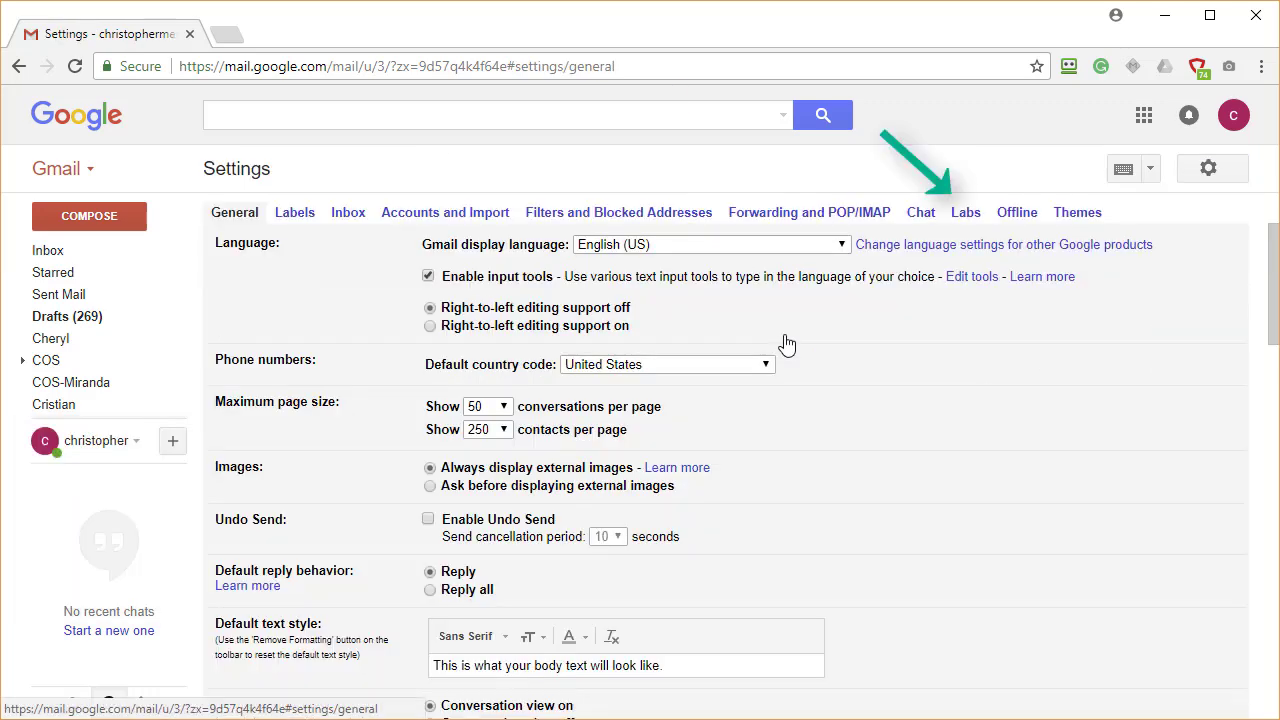
On the Labs tab, set the Preview Pane lab to Disable and save the changes.
{"action": "left_click", "coordinate": [966, 214]}
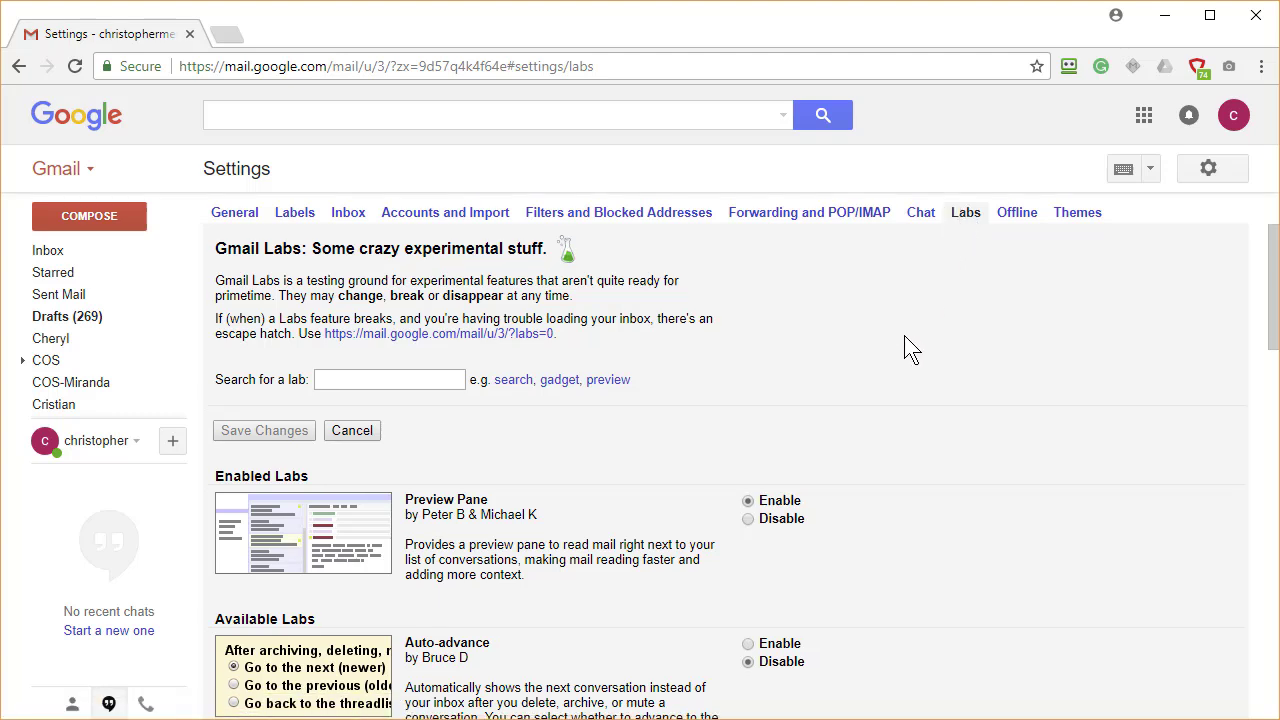
{"action": "scroll", "coordinate": [904, 337], "scroll_direction": "down", "scroll_amount": 2}
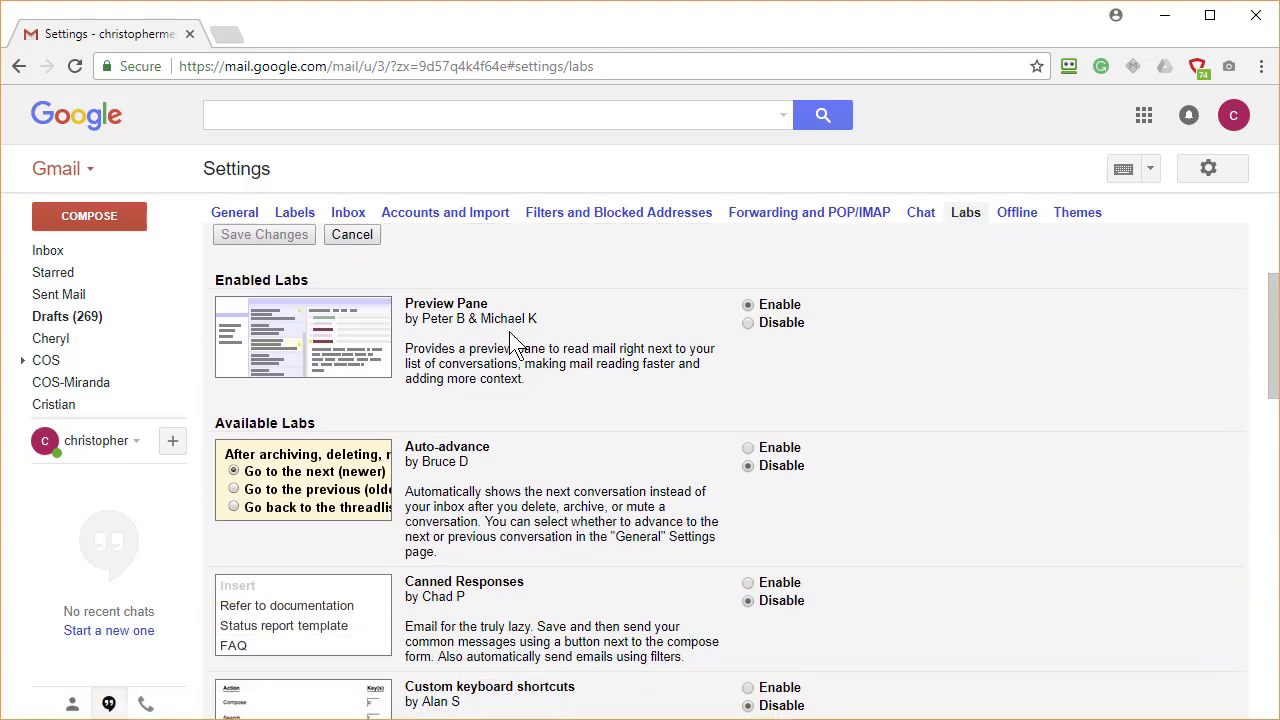
{"action": "left_click", "coordinate": [748, 323]}
{"action": "scroll", "coordinate": [524, 318], "scroll_direction": "down", "scroll_amount": 15}
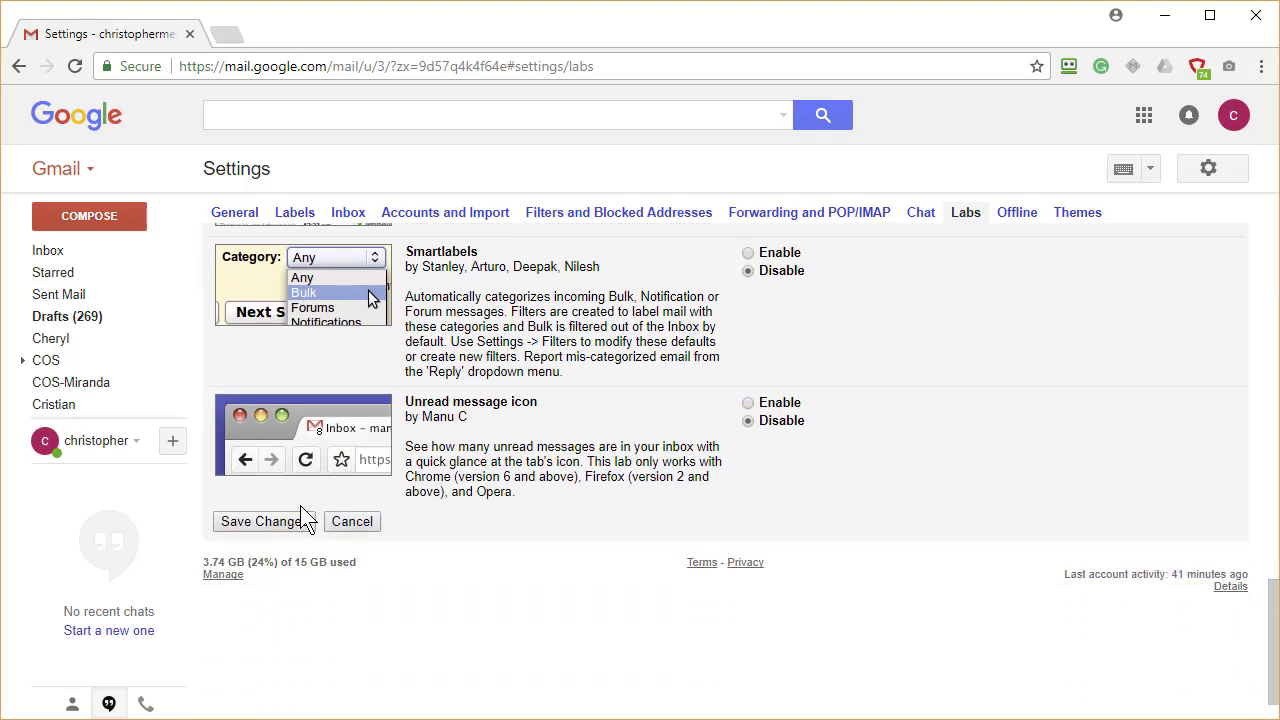
{"action": "left_click", "coordinate": [290, 524]}
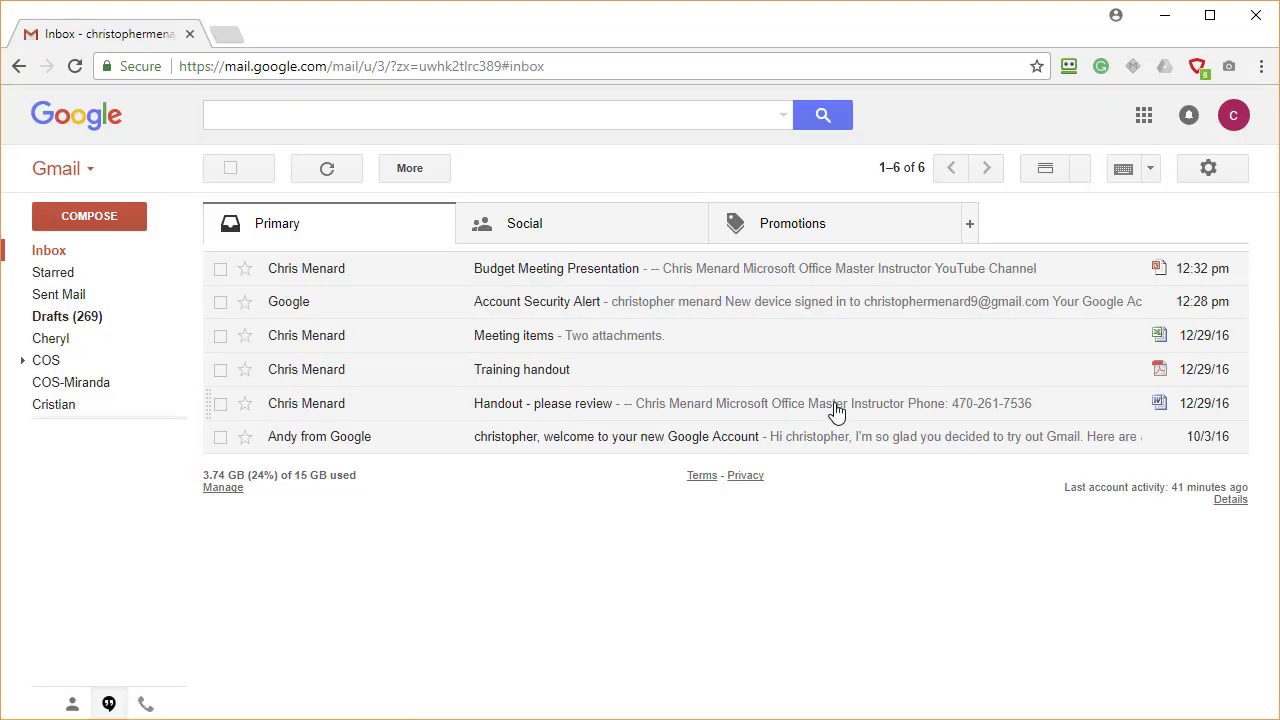
Go back to Settings > Labs, choose Disable for Preview Pane once more, and save.
{"action": "left_click", "coordinate": [1210, 172]}
{"action": "left_click", "coordinate": [1042, 350]}
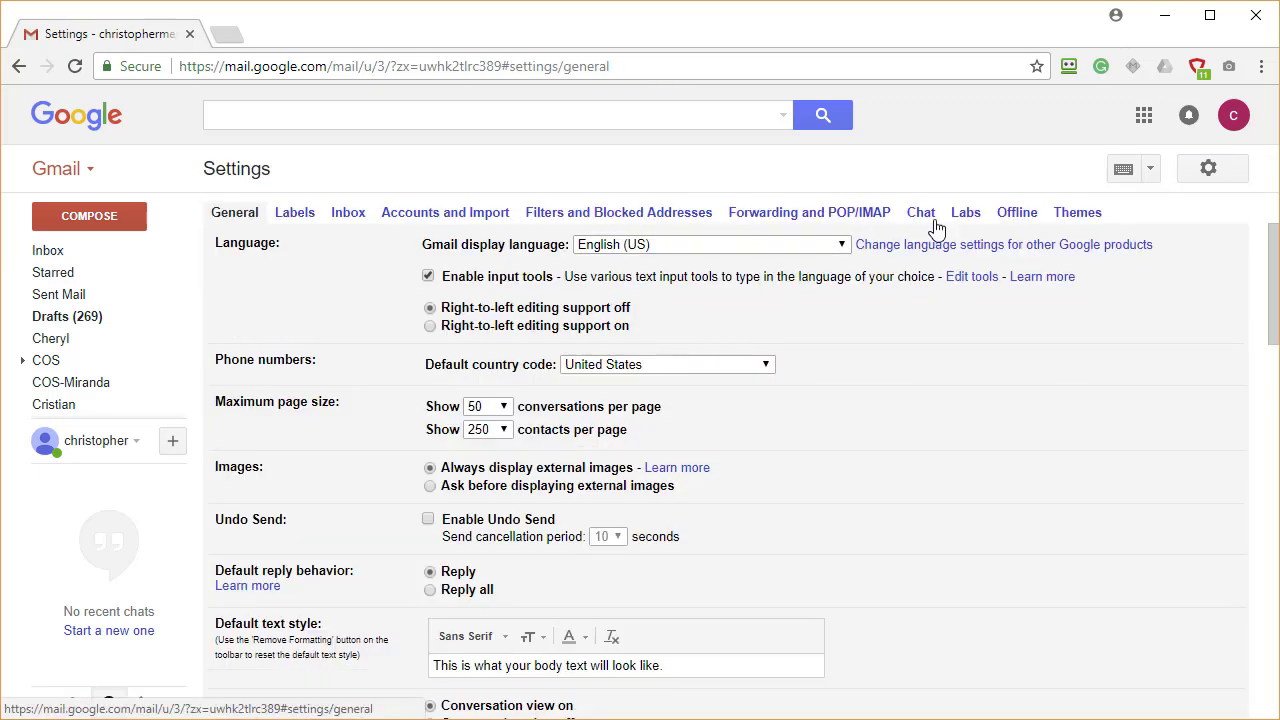
{"action": "left_click", "coordinate": [961, 218]}
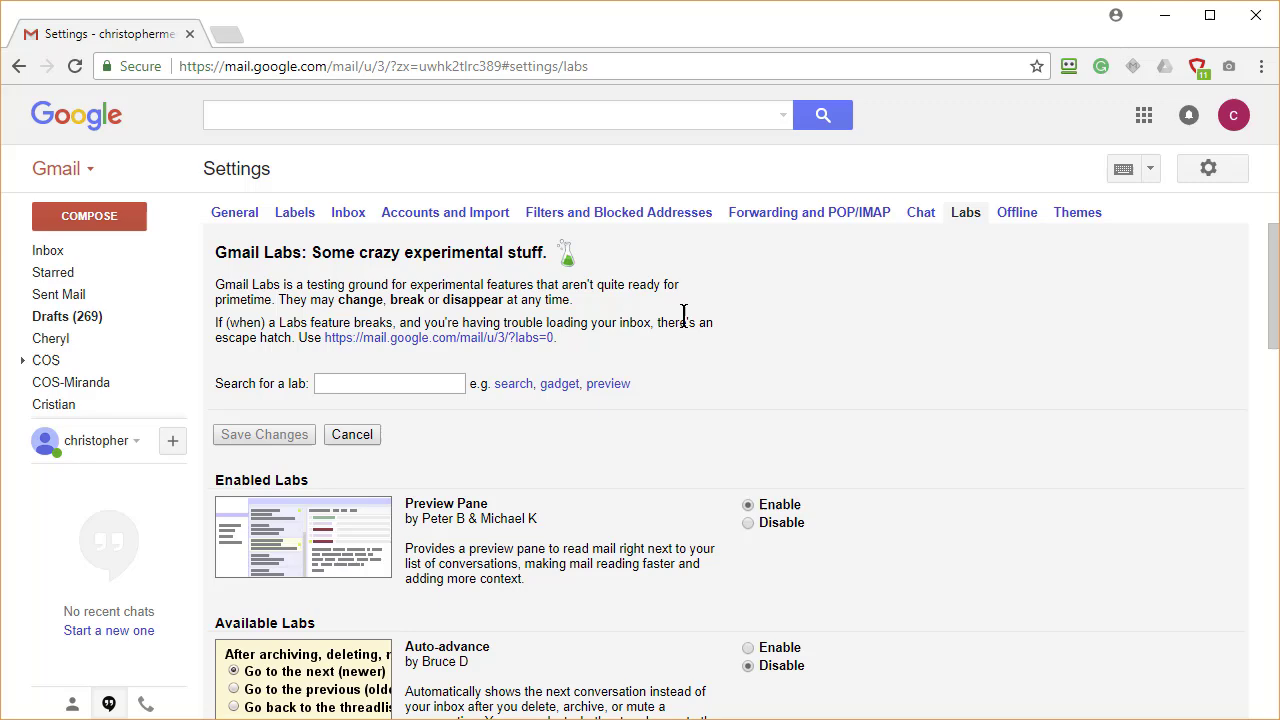
{"action": "scroll", "coordinate": [741, 373], "scroll_direction": "down", "scroll_amount": 2}
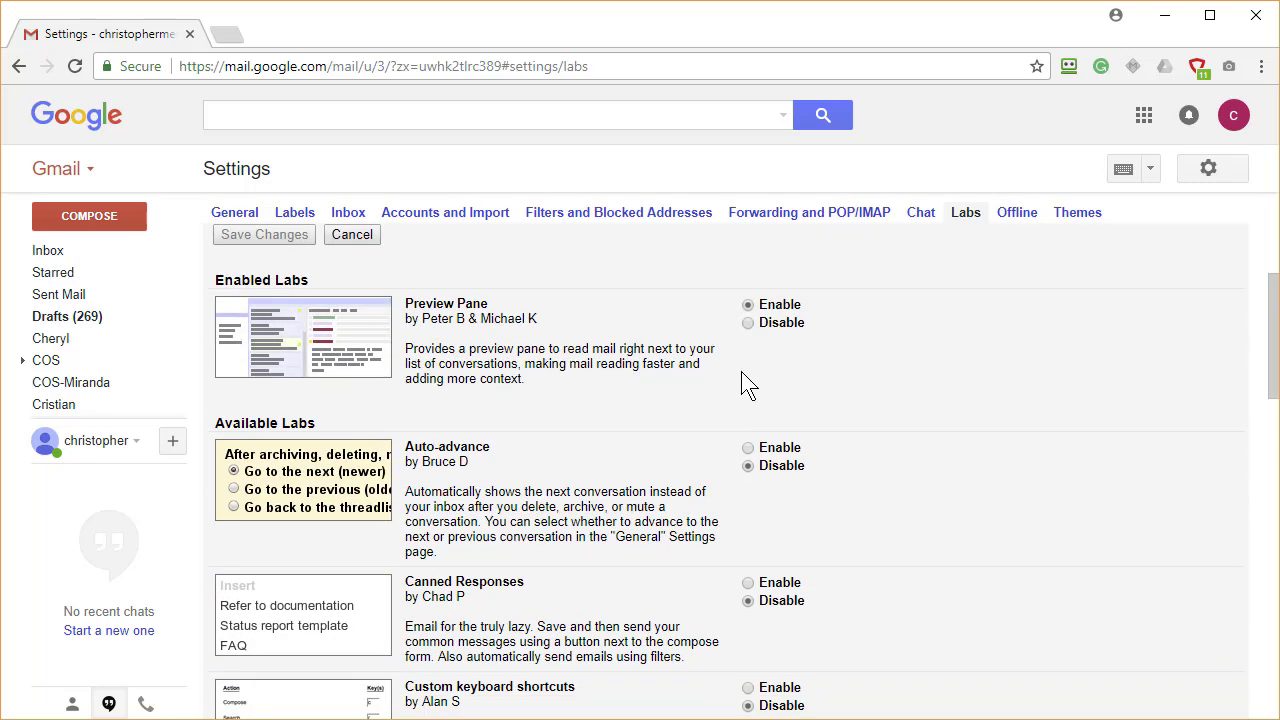
{"action": "left_click", "coordinate": [748, 304]}
{"action": "scroll", "coordinate": [700, 330], "scroll_direction": "down", "scroll_amount": 15}
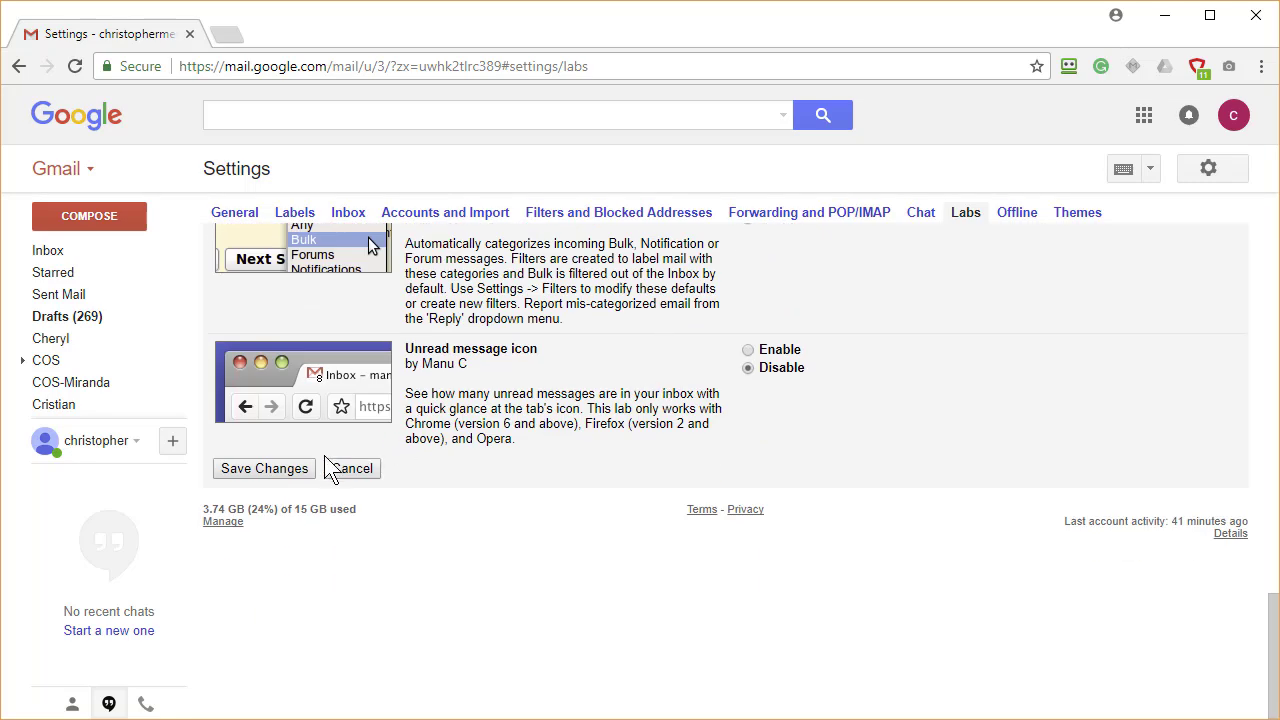
{"action": "left_click", "coordinate": [298, 472]}
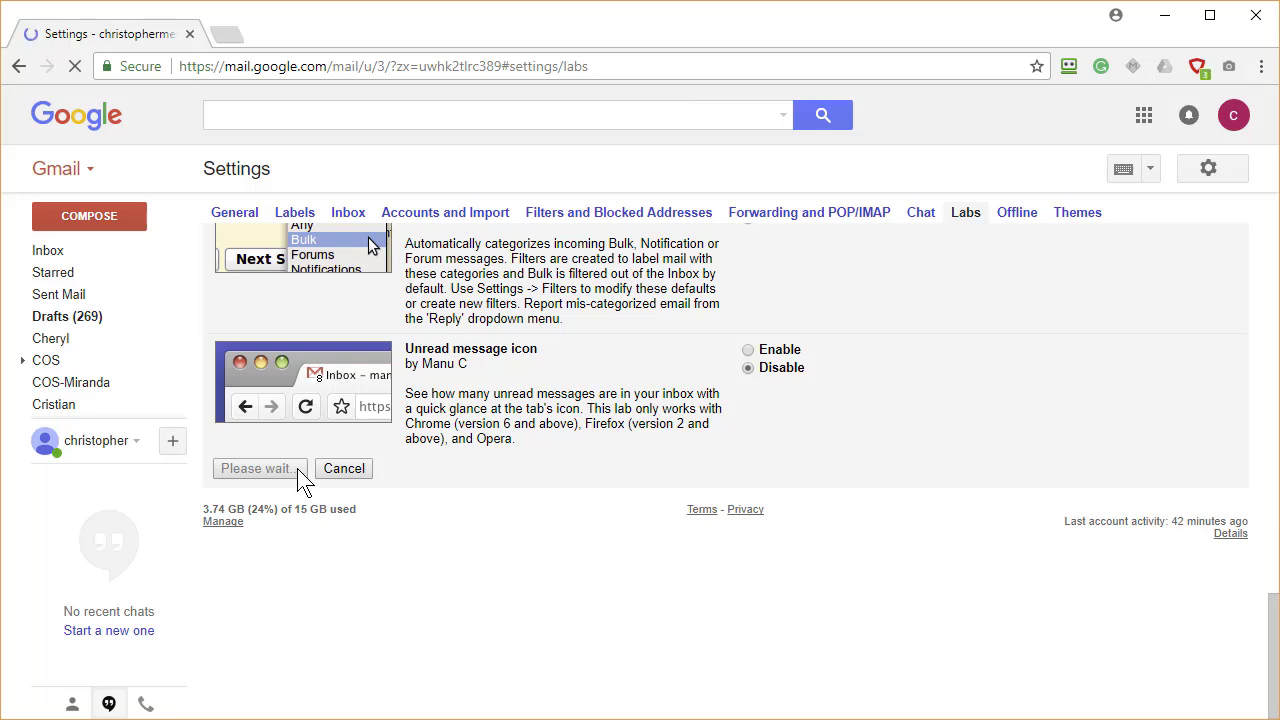